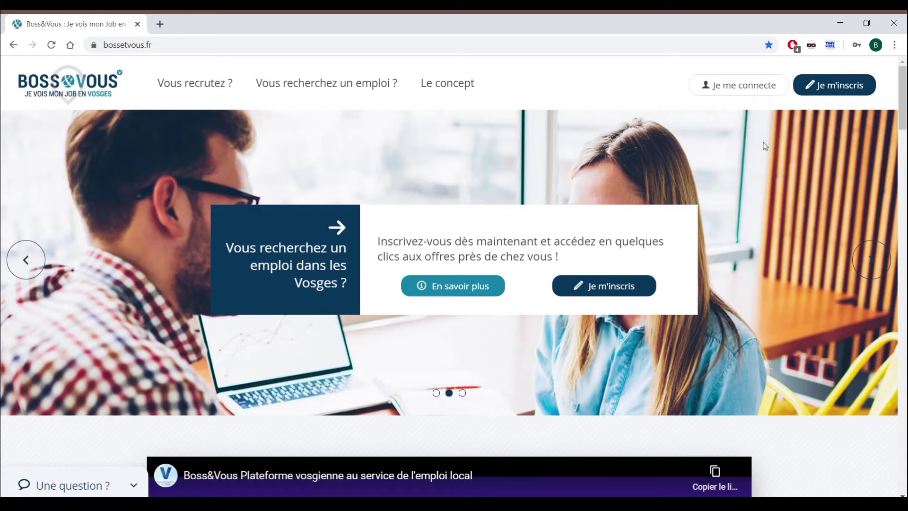
# Open the Inscription sign-up dialog from 'Je m'inscris' on the bossetvous.fr home page
pyautogui.click(846, 95)
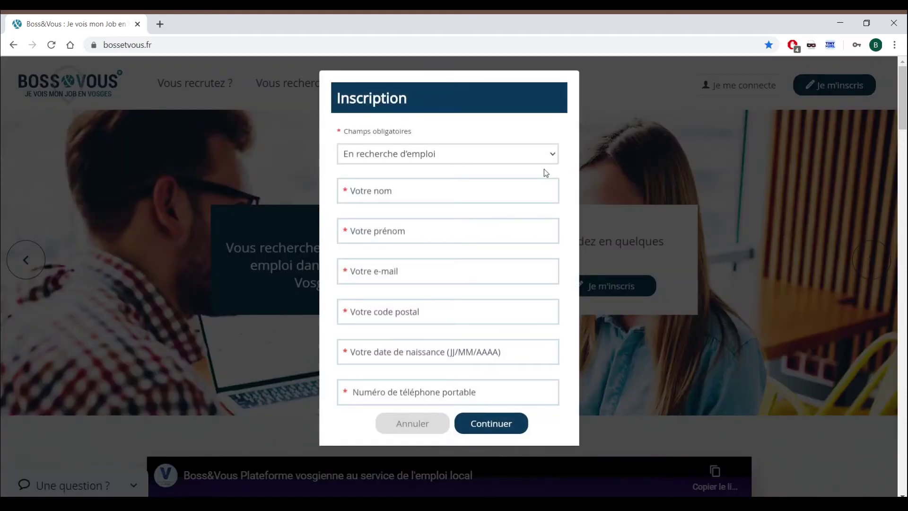
pyautogui.click(407, 181)
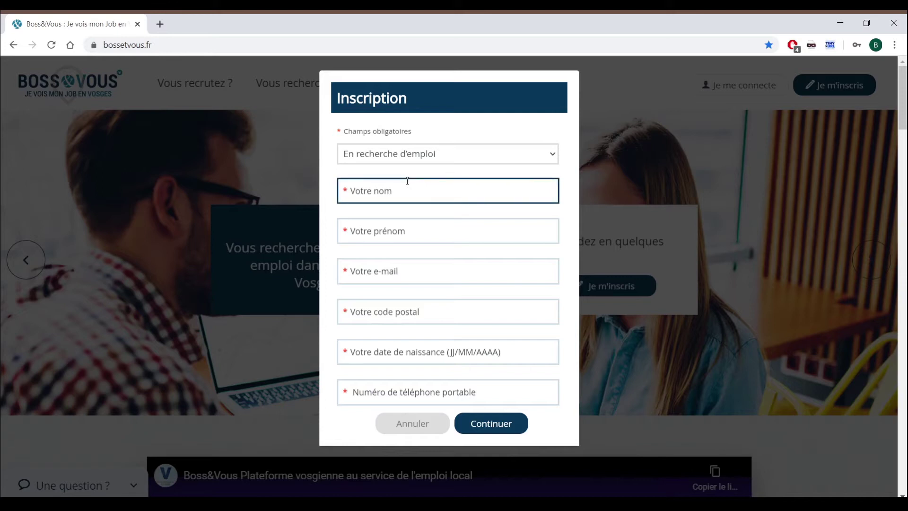
pyautogui.click(404, 221)
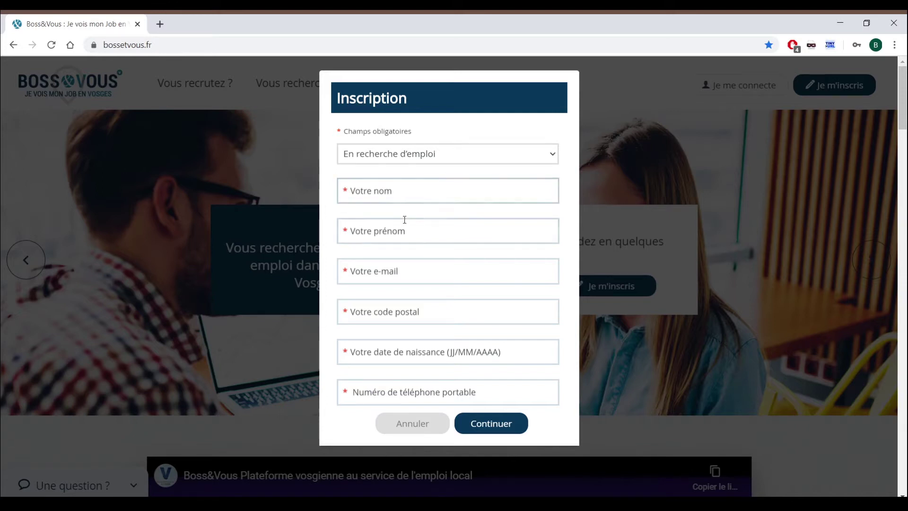
pyautogui.click(428, 199)
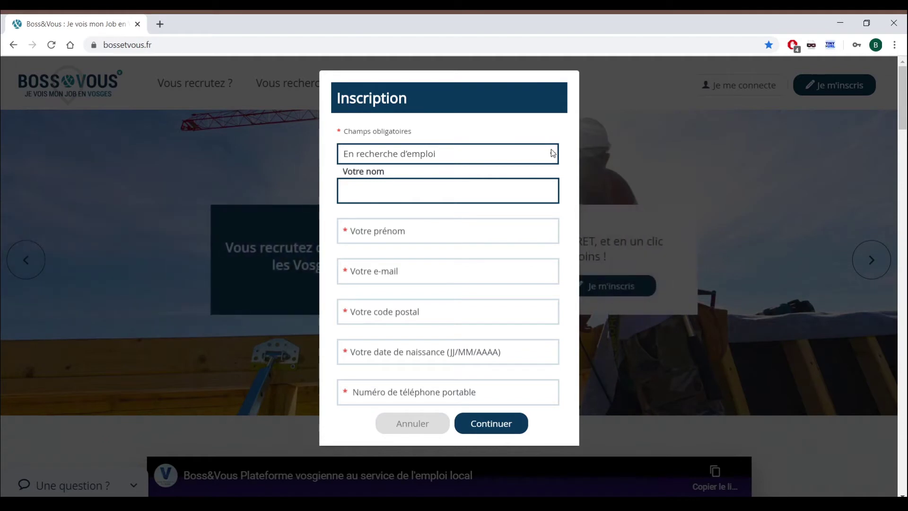
pyautogui.click(551, 154)
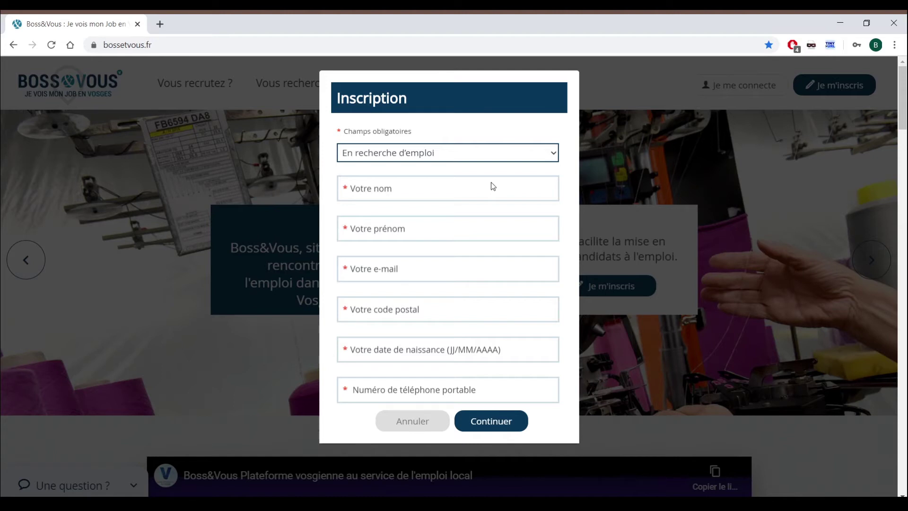
# Enter the job seeker's last name, the pasted temporary e-mail address and the postal code
pyautogui.click(491, 185)
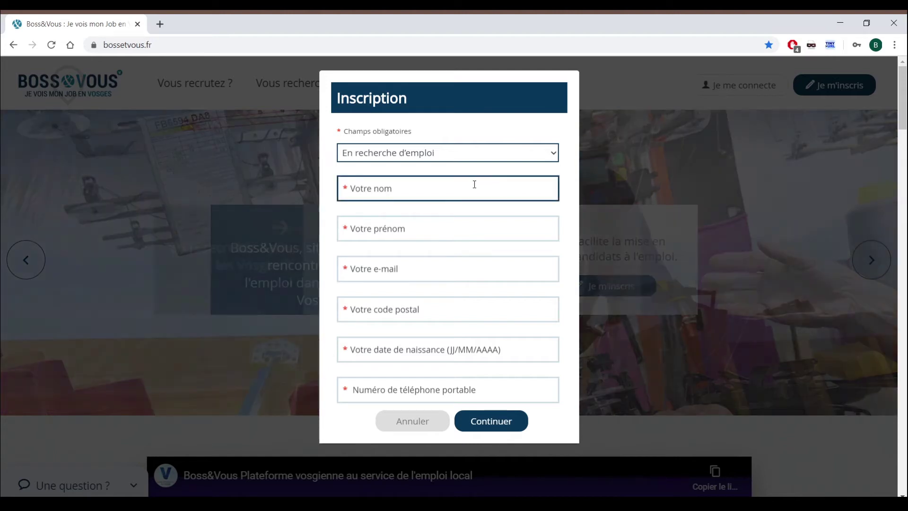
pyautogui.click(475, 184)
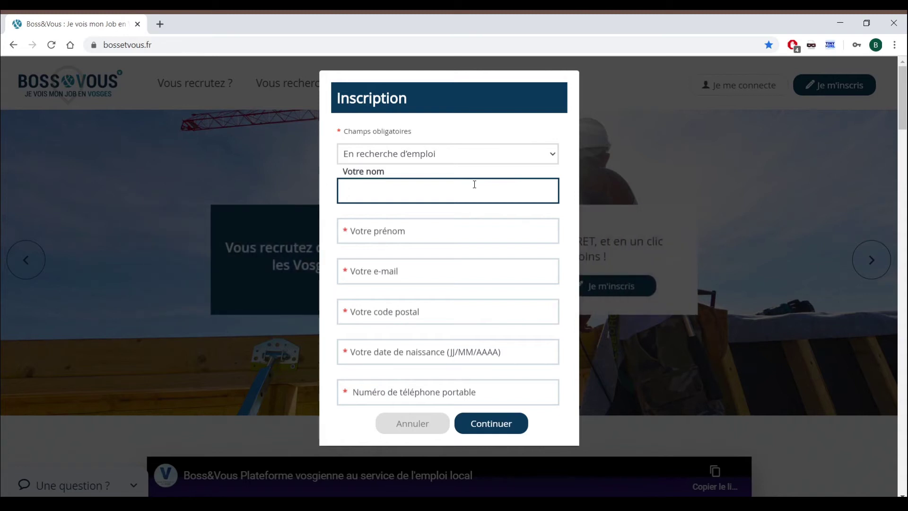
pyautogui.write('DUPONT')
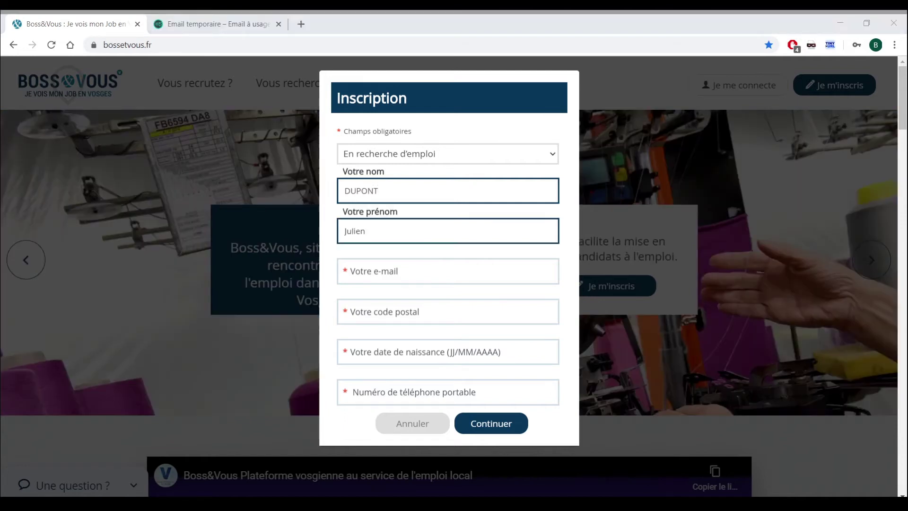
pyautogui.press('Tab')
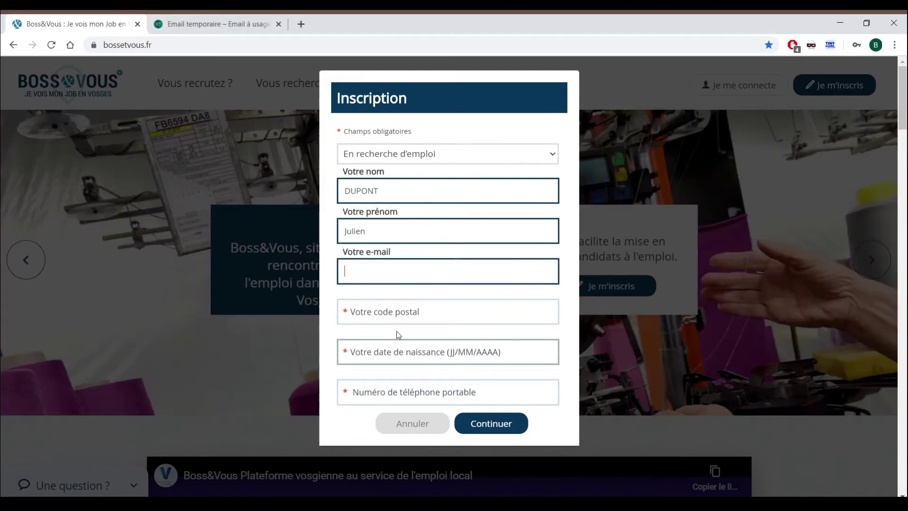
pyautogui.hotkey('ctrl', 'v')
pyautogui.press('Tab')
pyautogui.write('88000')
pyautogui.press('Tab')
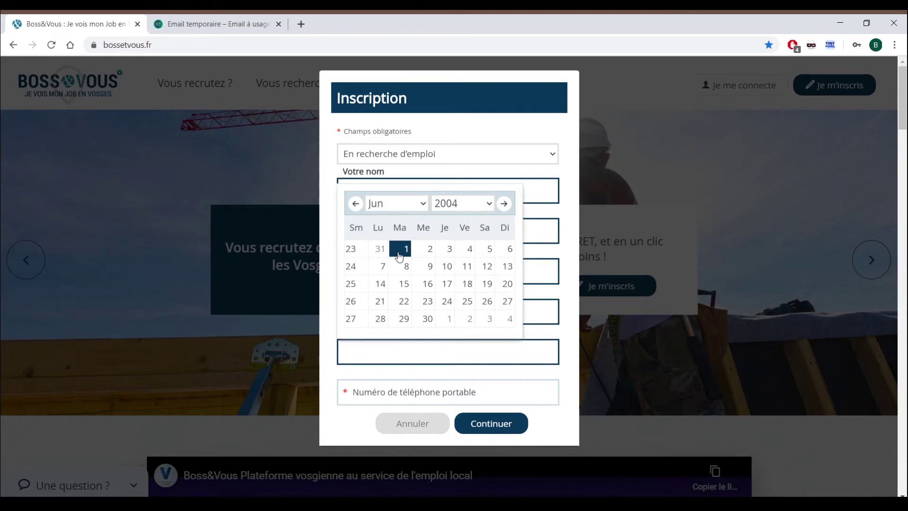
pyautogui.write('11/09/')
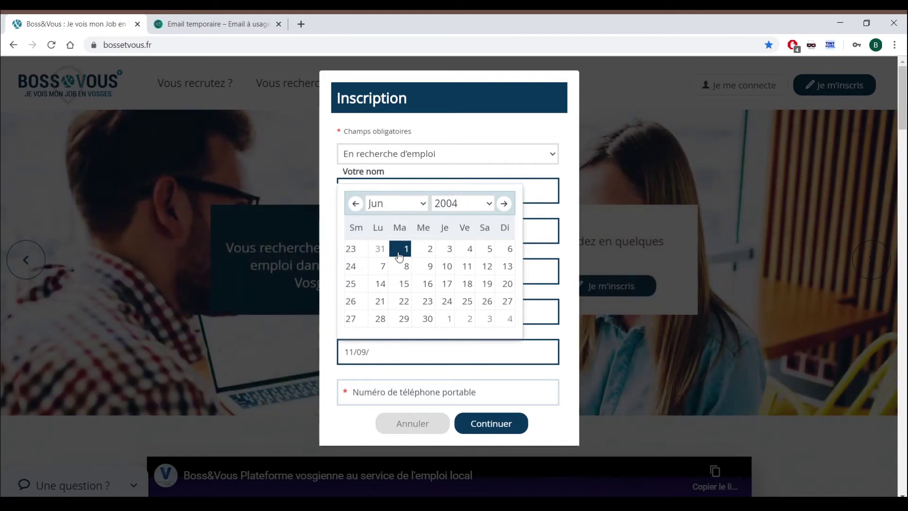
pyautogui.write('1990')
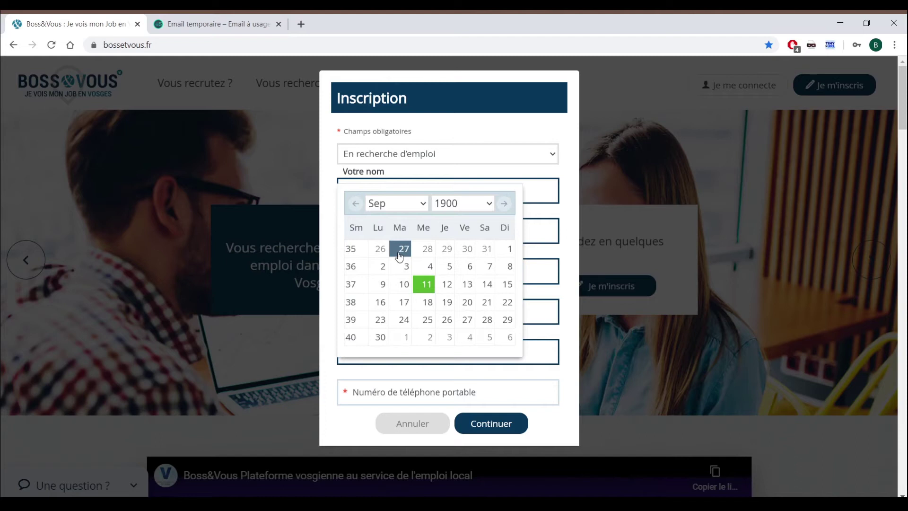
pyautogui.click(415, 388)
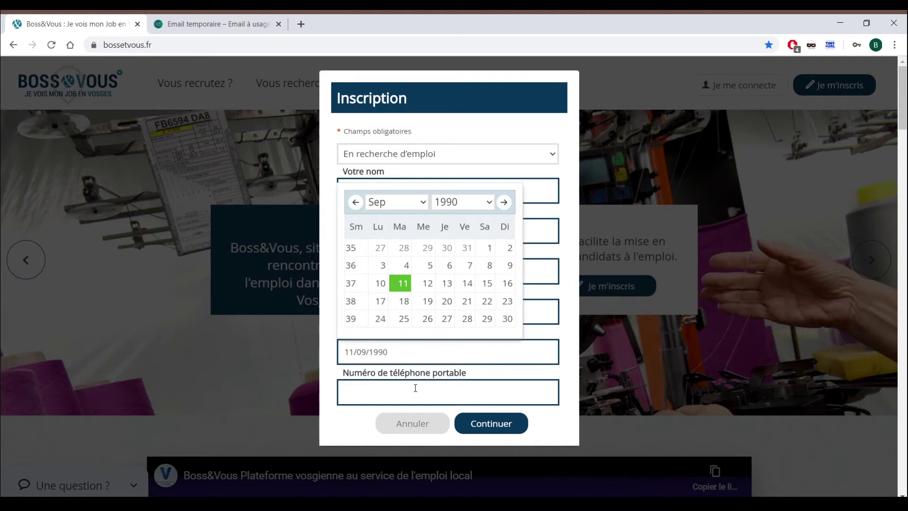
pyautogui.write('06060606')
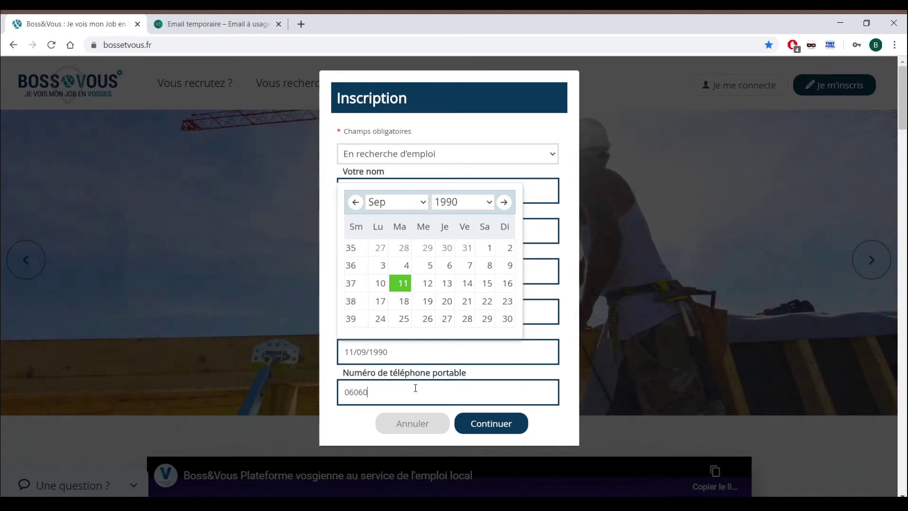
pyautogui.write('06')
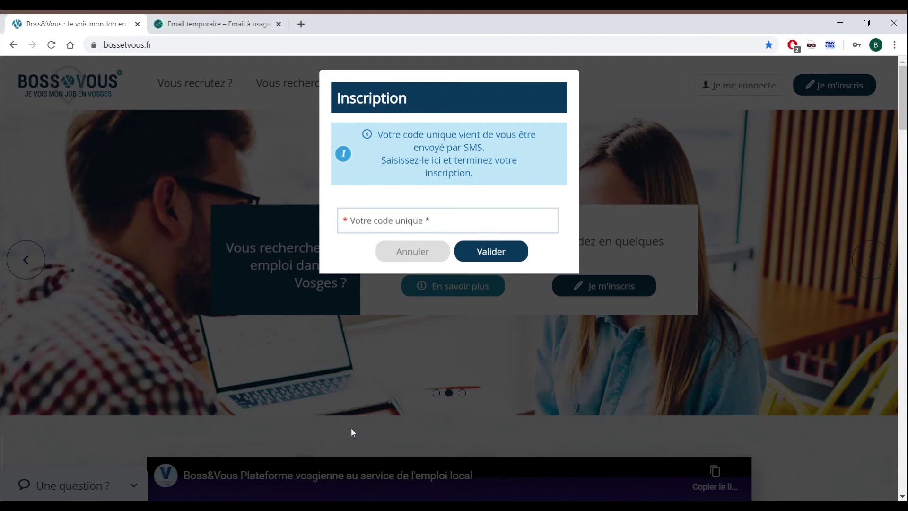
# Enter the SMS verification code in 'Votre code unique' and validate it
pyautogui.click(410, 226)
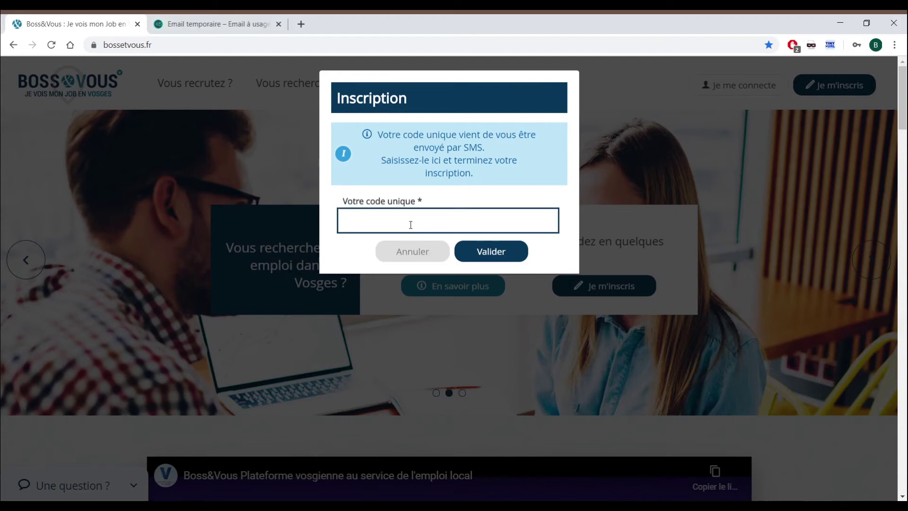
pyautogui.click(495, 254)
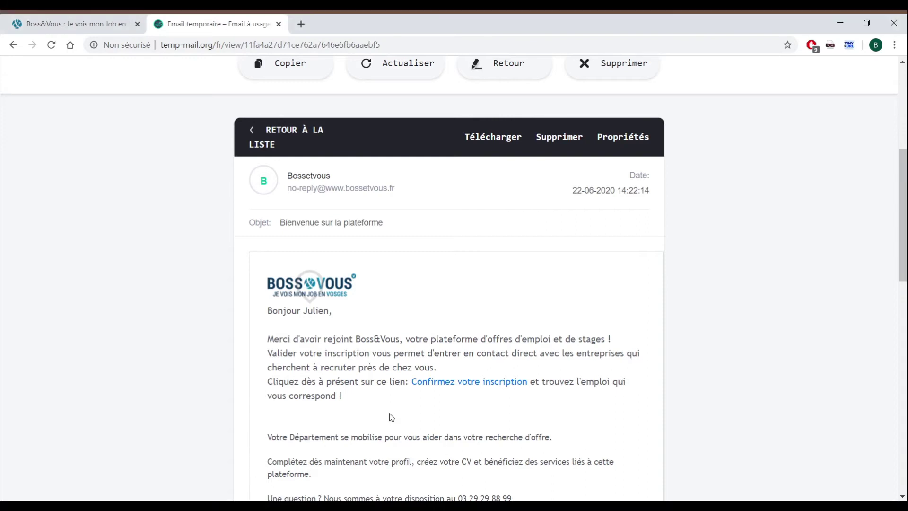
# Follow the 'Confirmez votre inscription' link in the Boss&Vous welcome e-mail
pyautogui.click(472, 383)
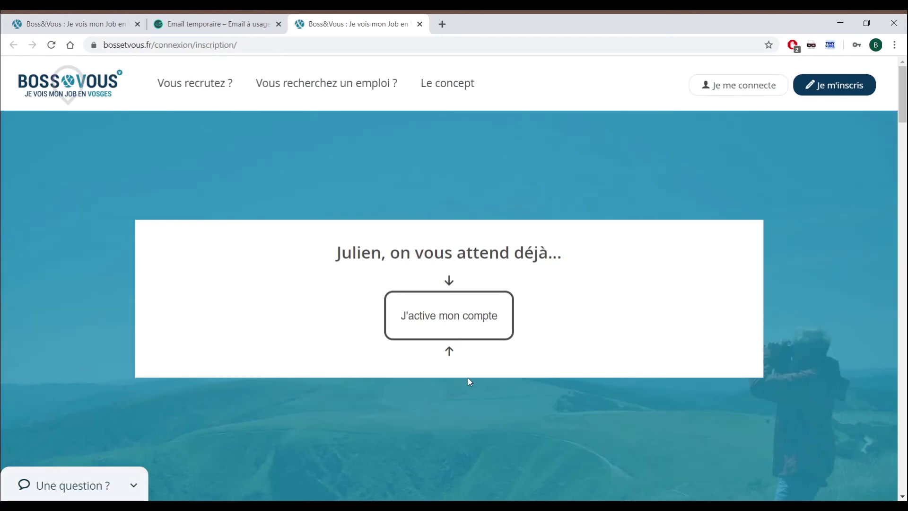
# Activate the account with 'J'active mon compte' and save the confirmed password
pyautogui.click(481, 321)
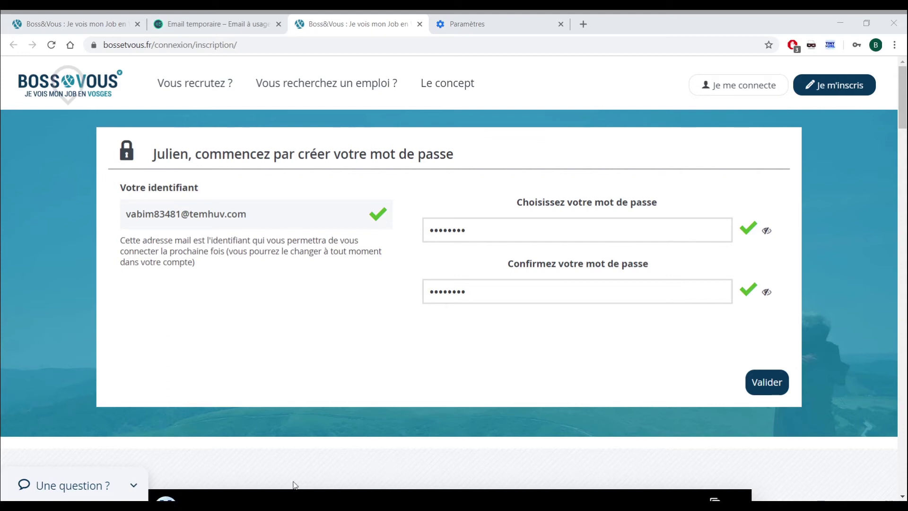
pyautogui.click(116, 505)
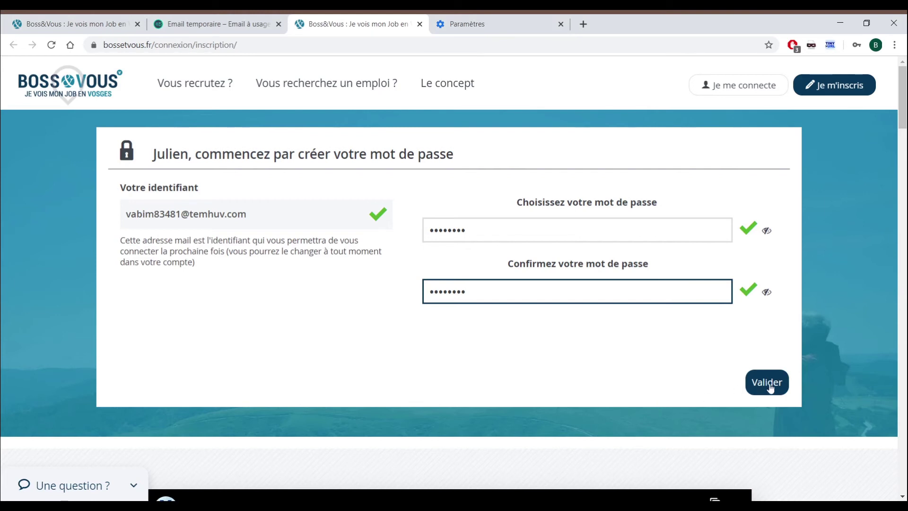
pyautogui.click(770, 384)
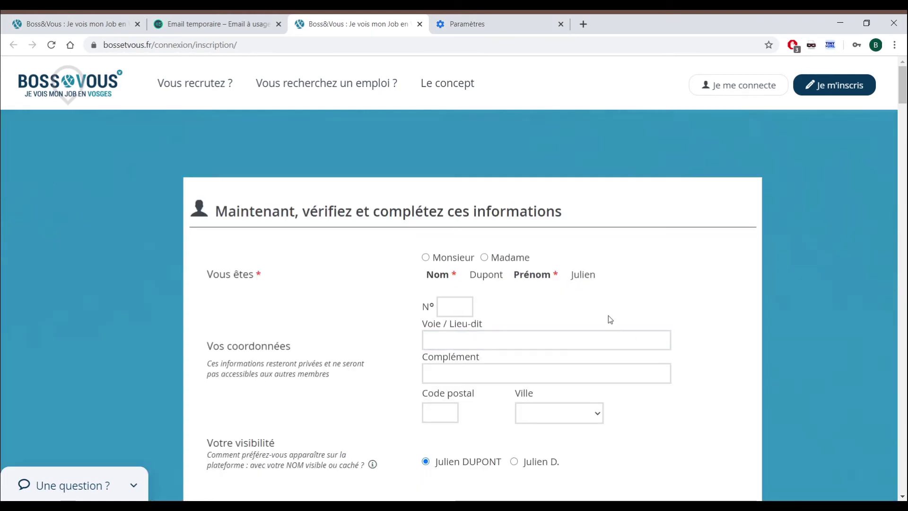
# Select Monsieur as civility and enter the street number and street name
pyautogui.scroll(-1, 608, 319)
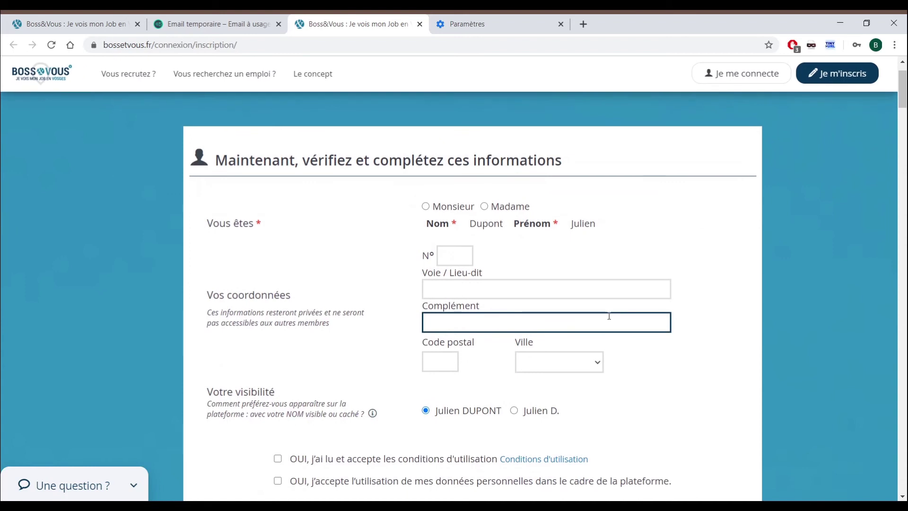
pyautogui.click(446, 208)
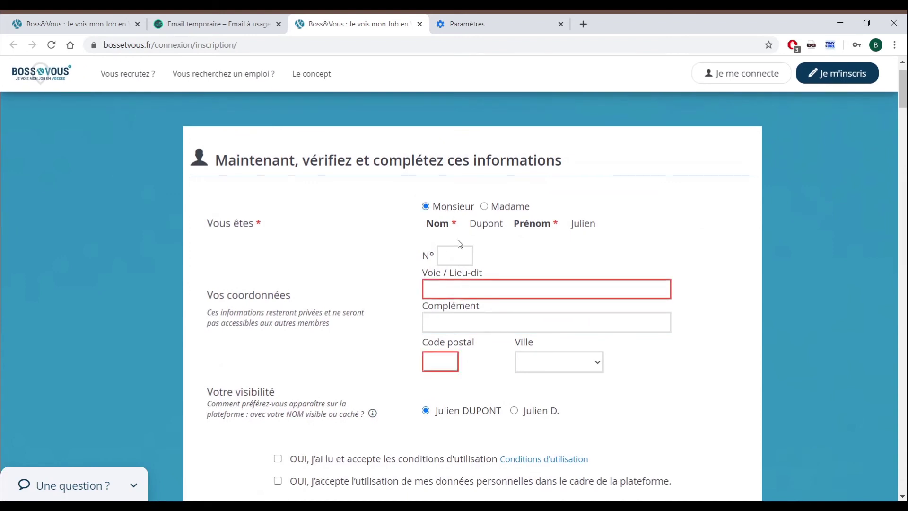
pyautogui.click(459, 254)
pyautogui.press('Tab')
# Enter the postal code and pick the matching town in the Ville dropdown
pyautogui.press('Tab')
pyautogui.press('Tab')
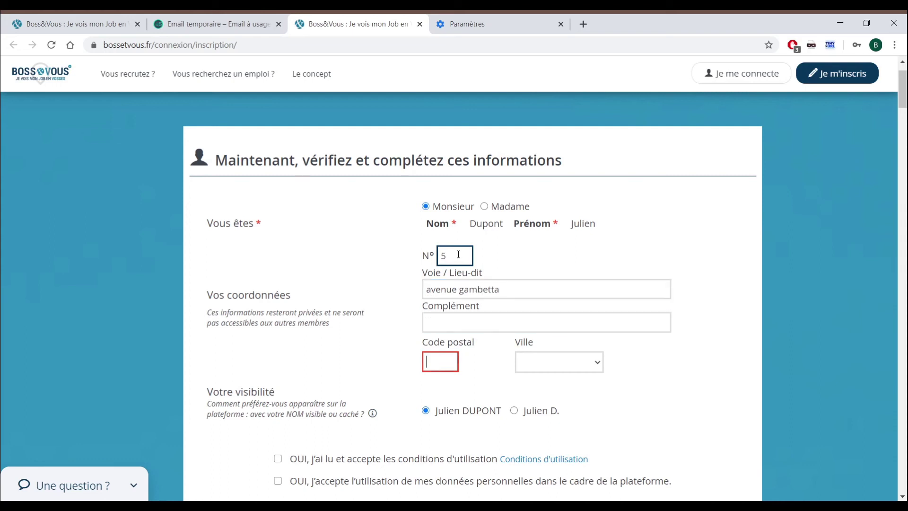
pyautogui.write('88000')
pyautogui.press('Tab')
pyautogui.press('Down')
pyautogui.press('Down')
pyautogui.press('Down')
pyautogui.press('Down')
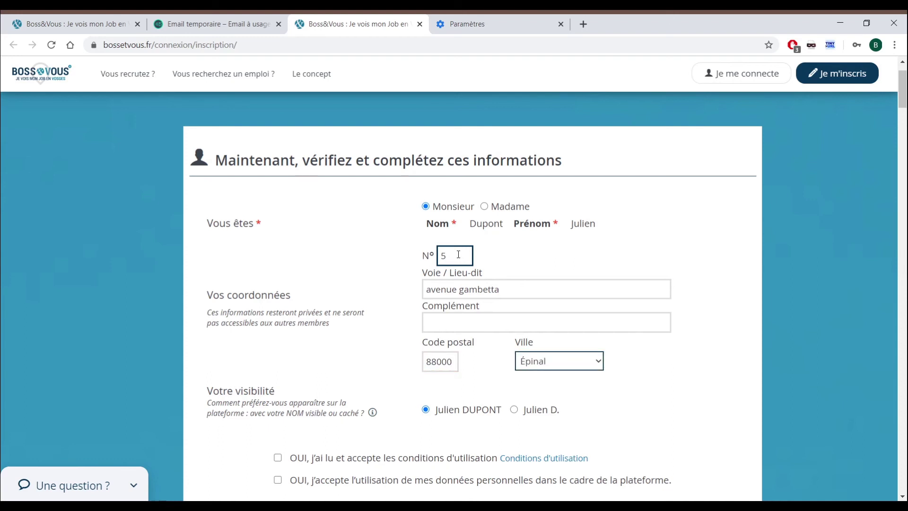
pyautogui.click(580, 318)
pyautogui.scroll(-2, 576, 323)
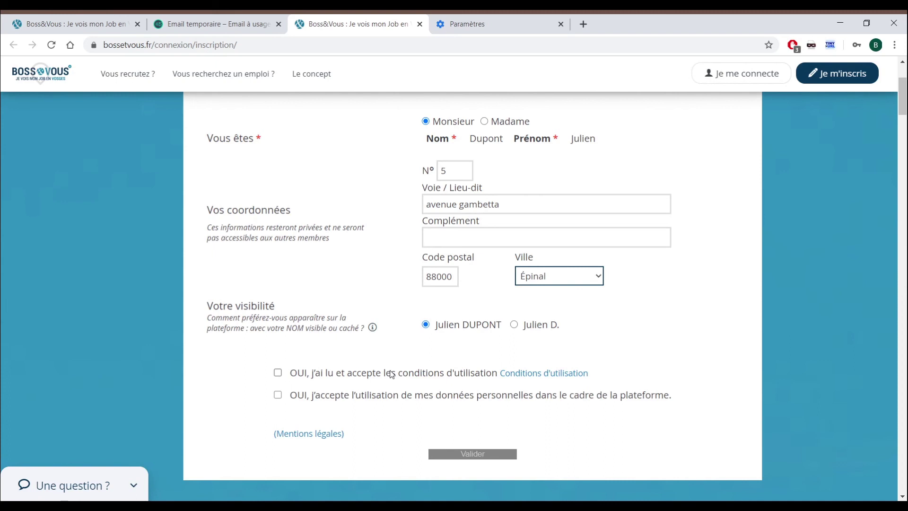
# Tick both 'OUI, j'accepte' boxes for terms of use and personal-data consent
pyautogui.click(313, 376)
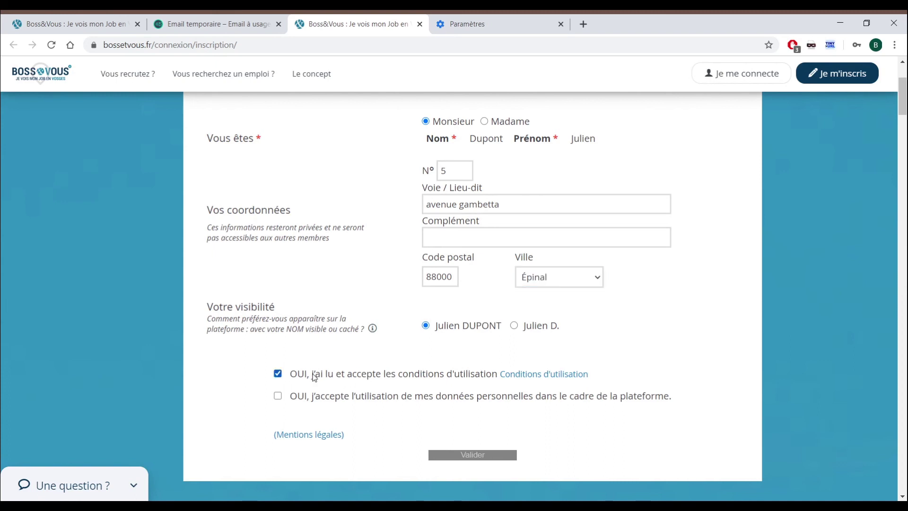
pyautogui.click(302, 401)
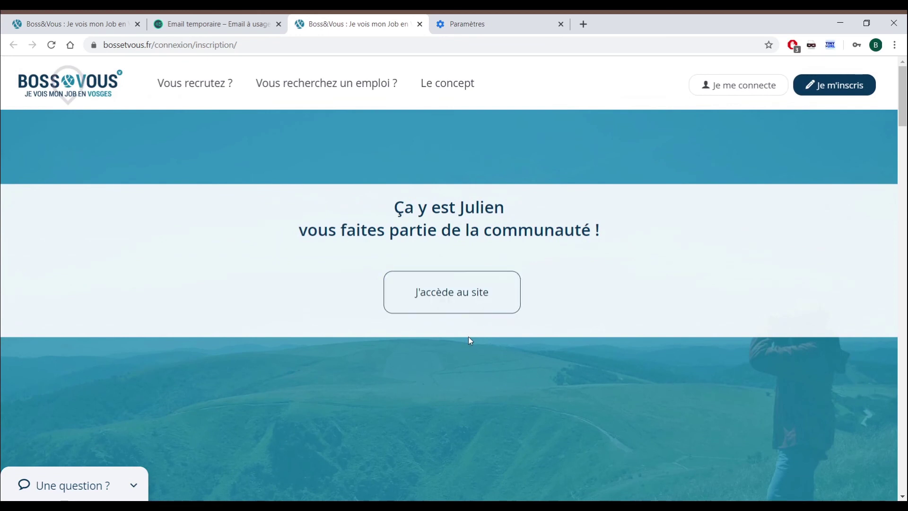
# Enter the site from the confirmation page via 'J'accède au site'
pyautogui.click(463, 301)
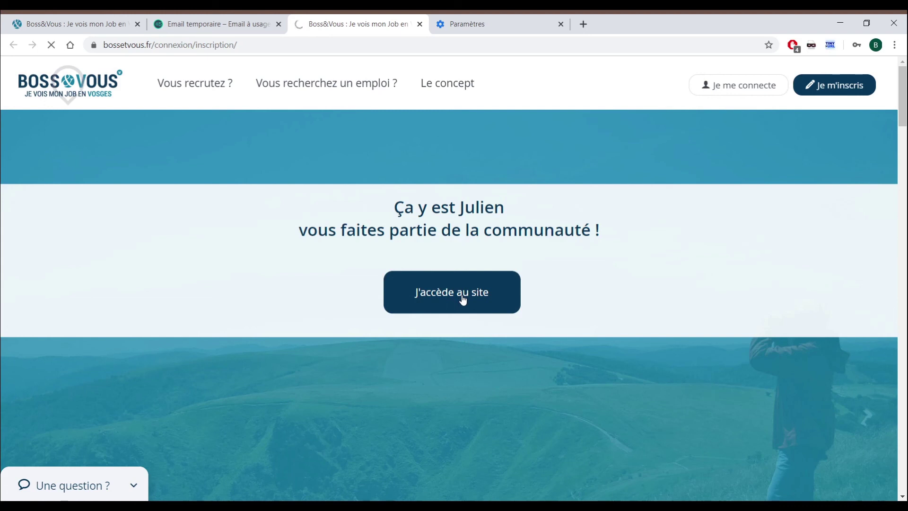